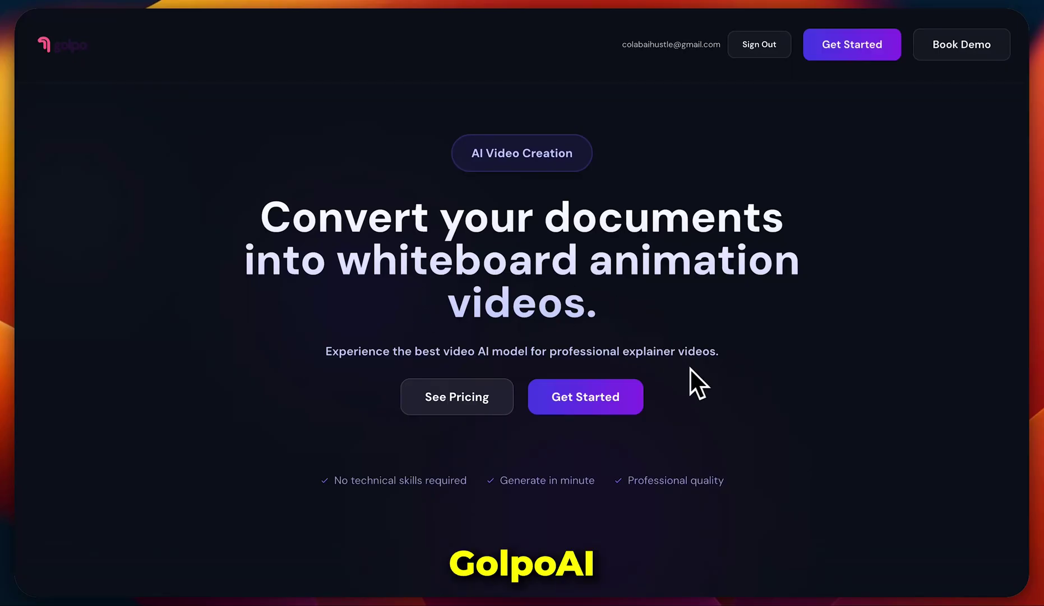
Step: Browse the GolpoAI landing page and open the new-video creation form with Get Started
{"action": "scroll", "coordinate": [791, 385], "scroll_direction": "down", "scroll_amount": 7}
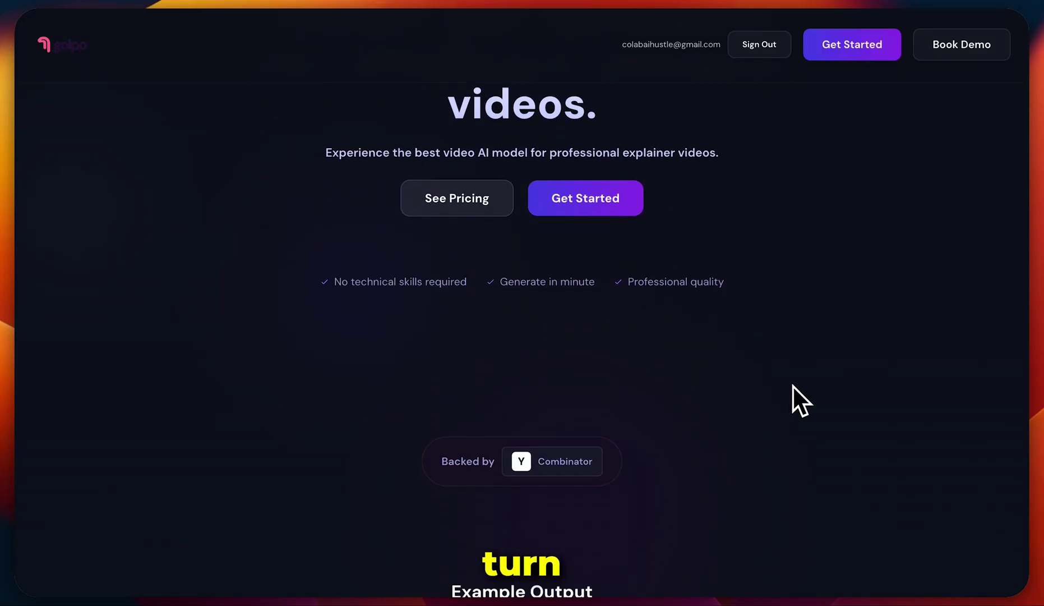
{"action": "scroll", "coordinate": [795, 387], "scroll_direction": "down", "scroll_amount": 4}
{"action": "scroll", "coordinate": [797, 387], "scroll_direction": "up", "scroll_amount": 10}
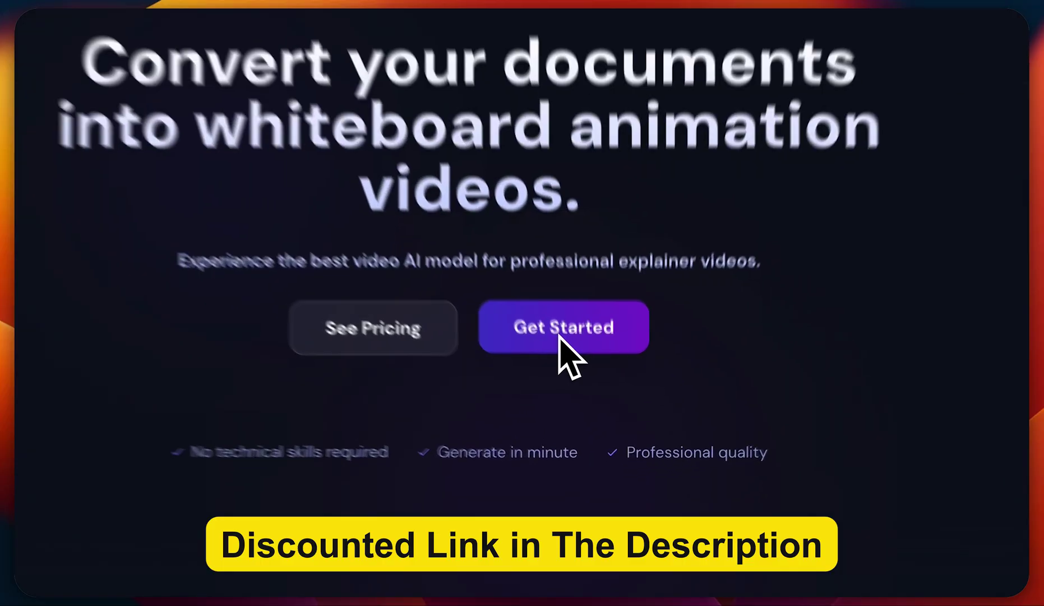
{"action": "left_click", "coordinate": [583, 402]}
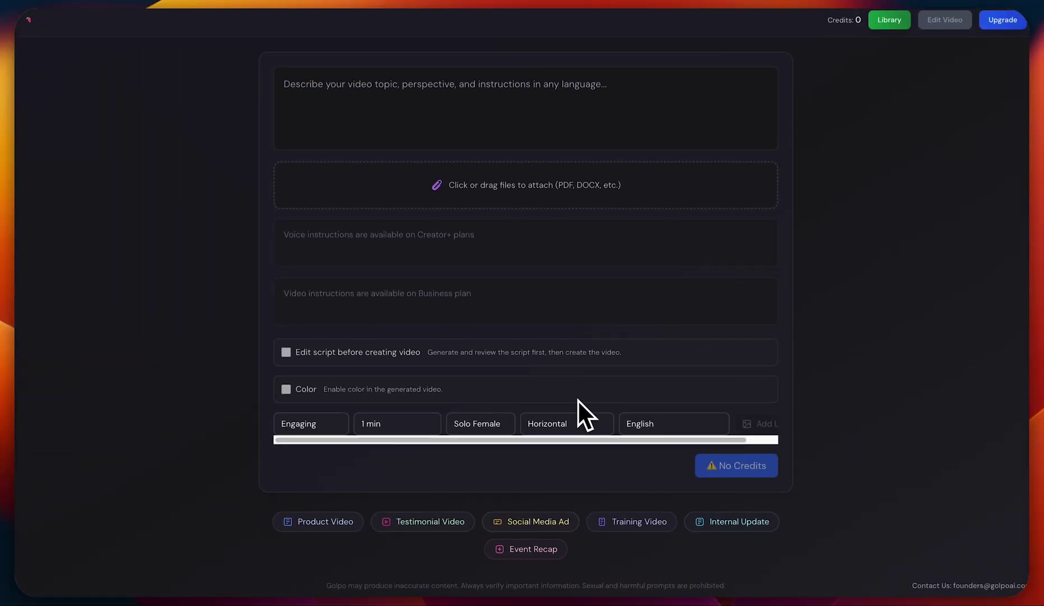
Step: Paste the AI explainer script, ending 'That's the power of AI — turning information into imagination.', as the topic
{"action": "left_click", "coordinate": [447, 99]}
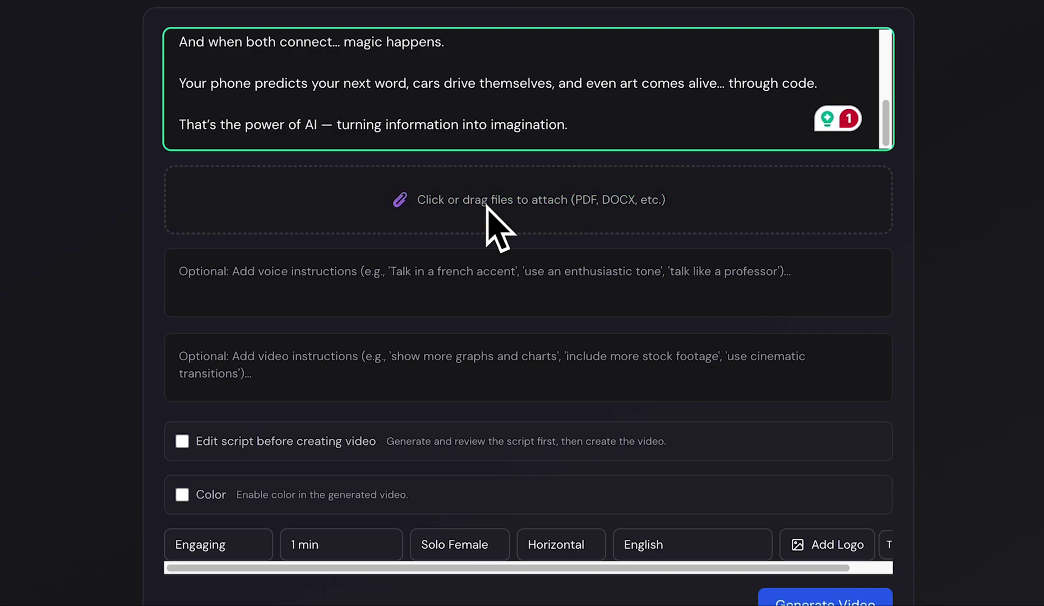
Step: Add a calm, curious American-accent voice brief and request dynamic graphs and futuristic AI visuals
{"action": "left_click", "coordinate": [421, 282]}
{"action": "type", "text": "🎧 Voice style: Speak in a calm but curious American accent, with a slight cinematic pacing — like you’re revealing something fascinating. 🎙 Tone: Confident, storytelling, professor-like curiosity. 🗣 Pauses: Add a short 1–2 second pause between key transitions for dramatic flow."}
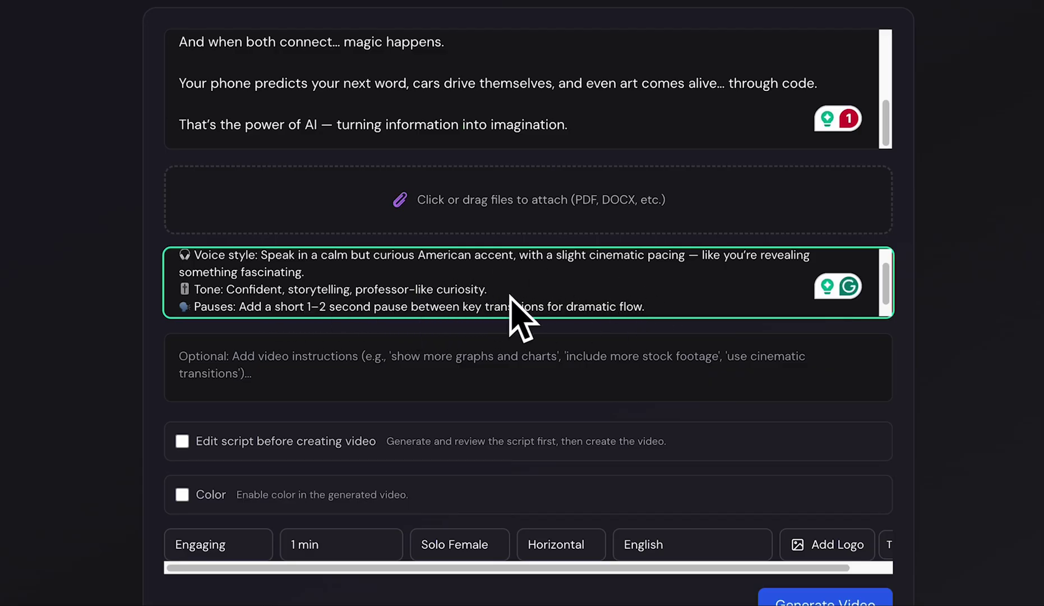
{"action": "scroll", "coordinate": [516, 297], "scroll_direction": "down", "scroll_amount": 1}
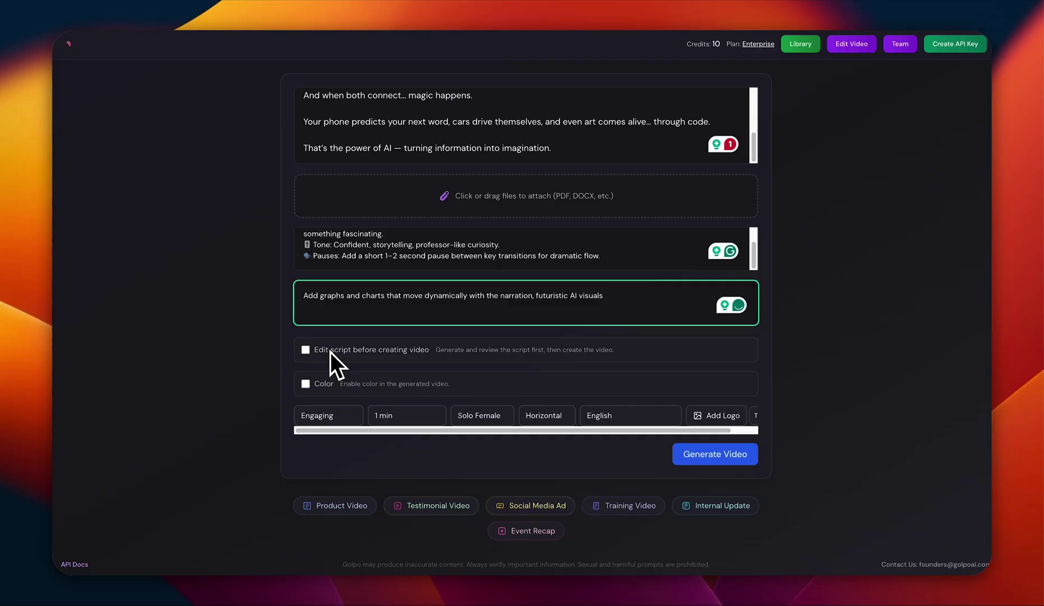
Step: Enable script review and keep Engaging style, 1 min length and the Solo Female voice
{"action": "left_click", "coordinate": [331, 351]}
{"action": "scroll", "coordinate": [140, 337], "scroll_direction": "down", "scroll_amount": 2}
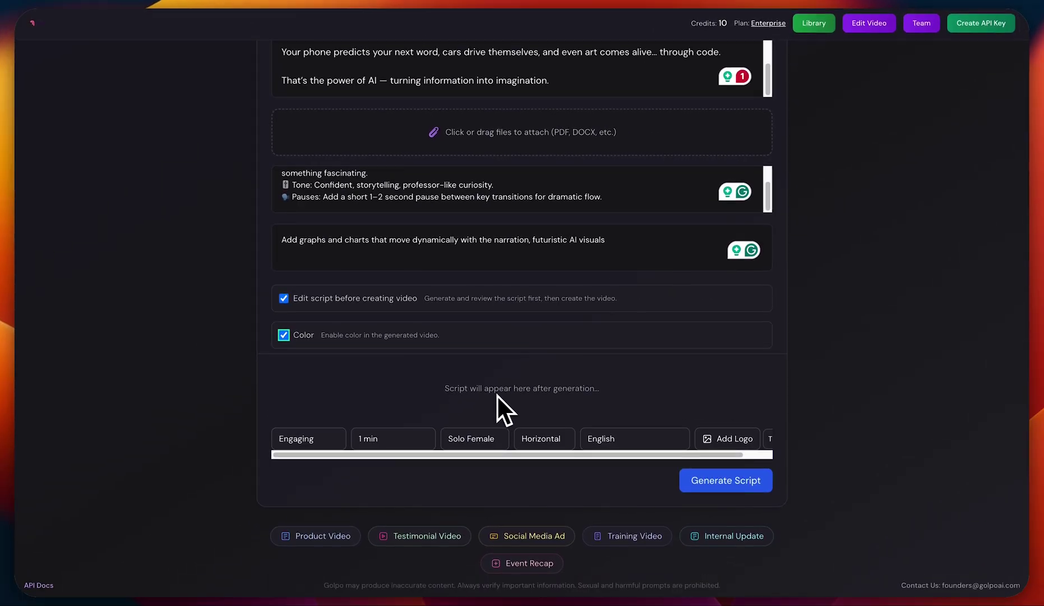
{"action": "left_click", "coordinate": [325, 437]}
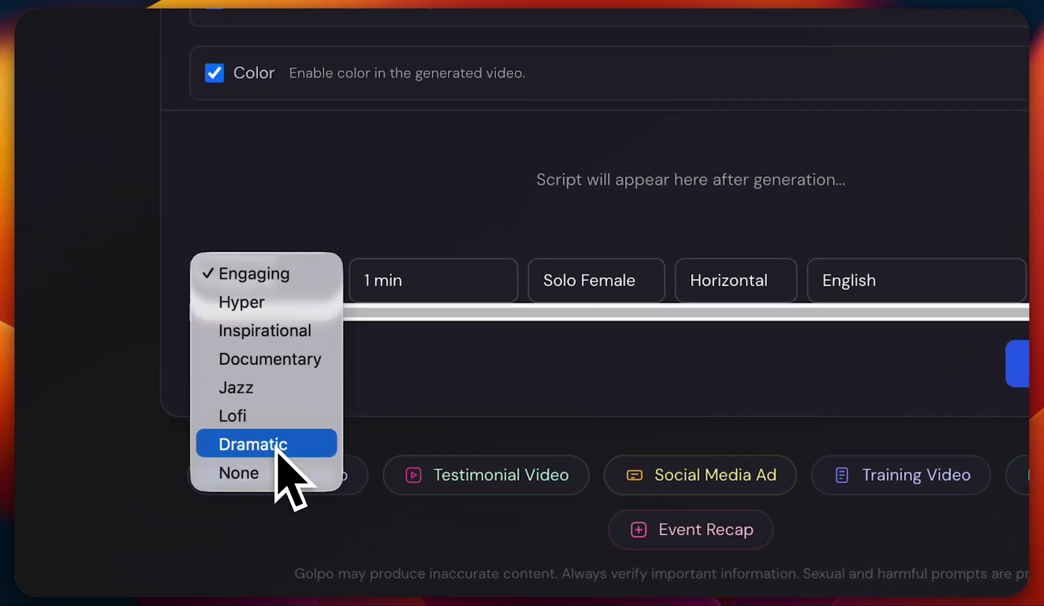
{"action": "key", "text": "Escape"}
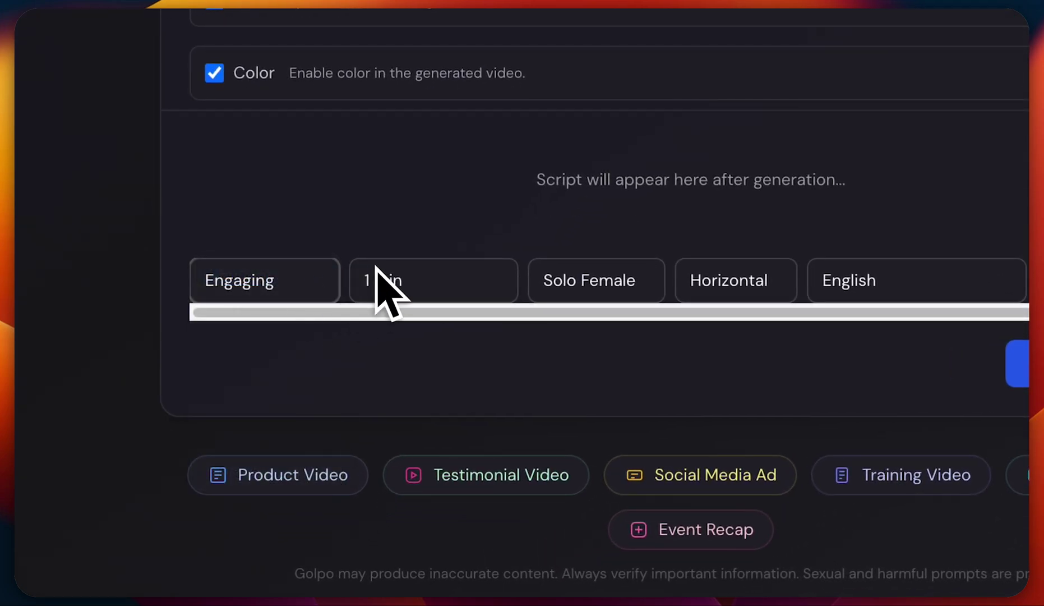
{"action": "left_click", "coordinate": [382, 282]}
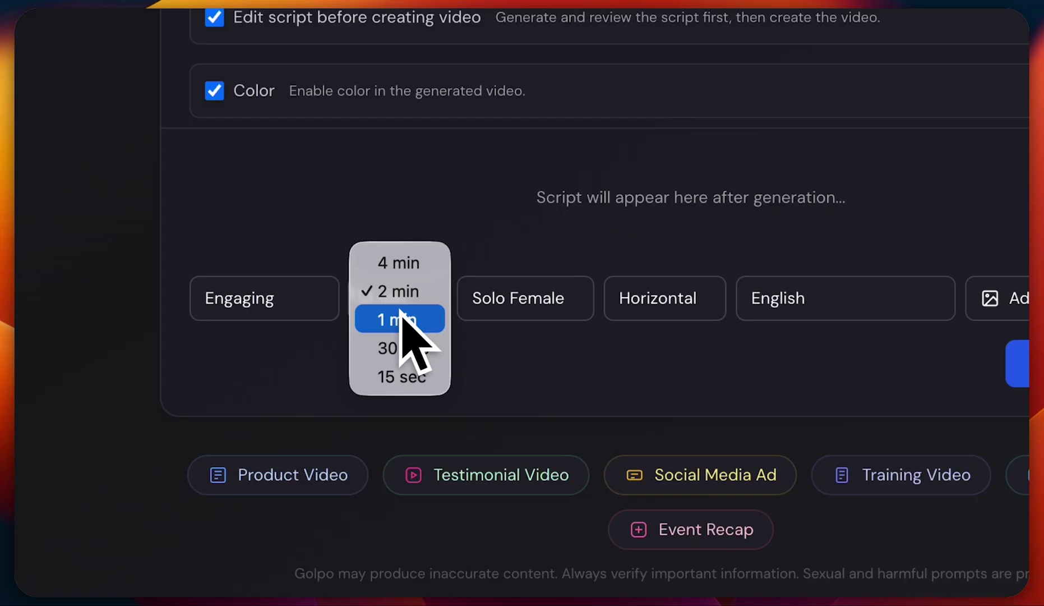
{"action": "left_click", "coordinate": [399, 318]}
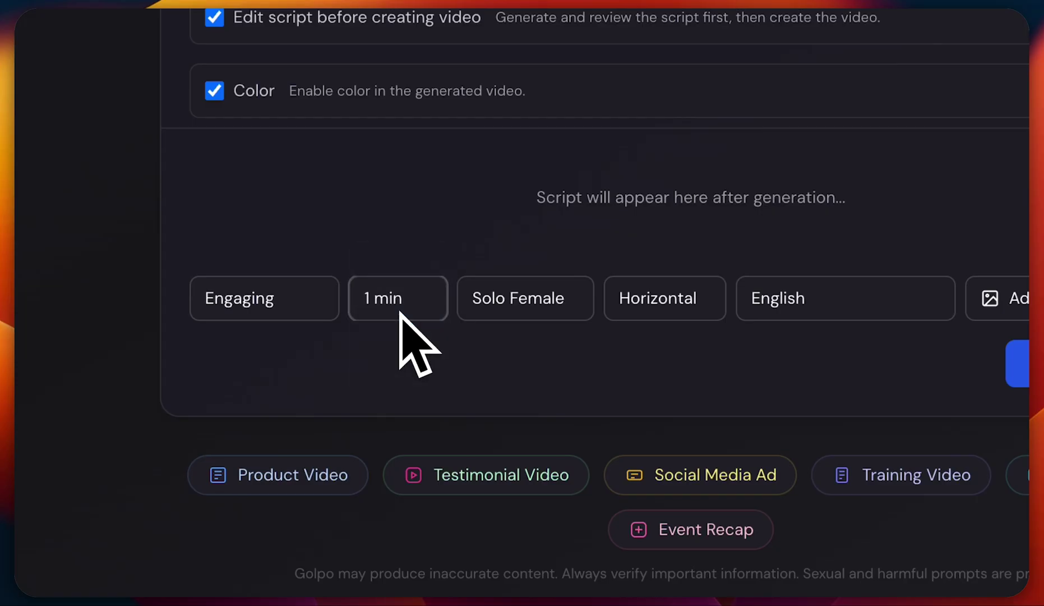
{"action": "left_click", "coordinate": [499, 306]}
{"action": "left_click", "coordinate": [531, 310]}
Step: Keep Horizontal and English, generate the script, and create the 1:07 colour video from it
{"action": "left_click", "coordinate": [636, 297]}
{"action": "left_click", "coordinate": [671, 292]}
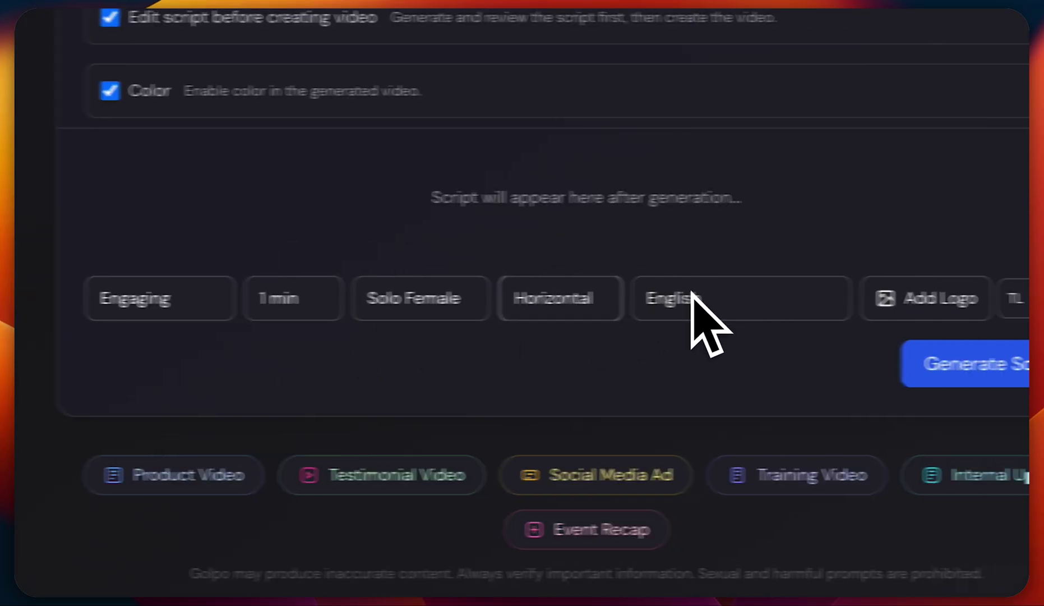
{"action": "left_click", "coordinate": [797, 300]}
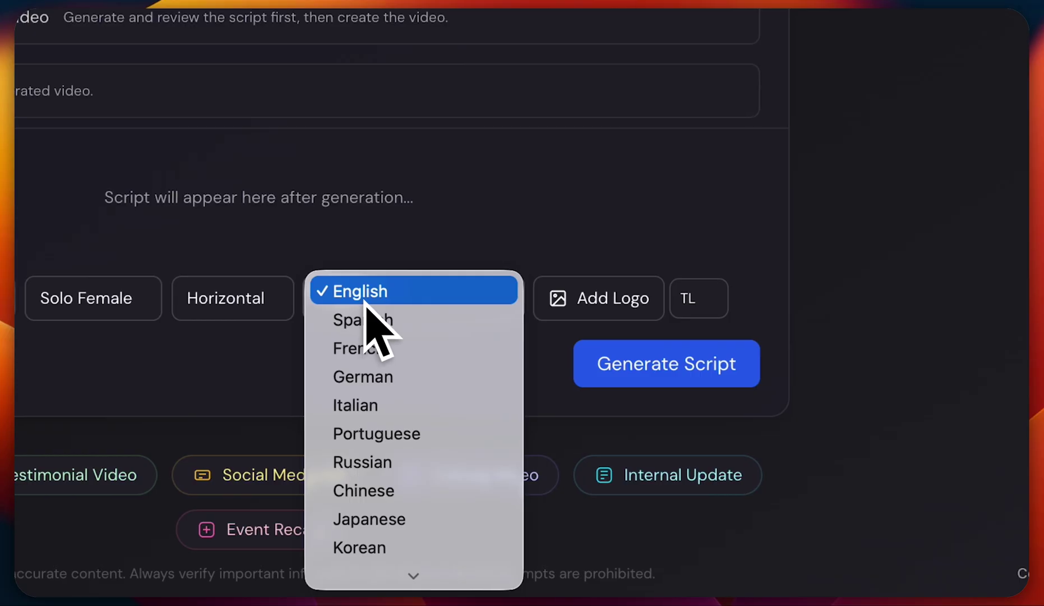
{"action": "left_click", "coordinate": [364, 300]}
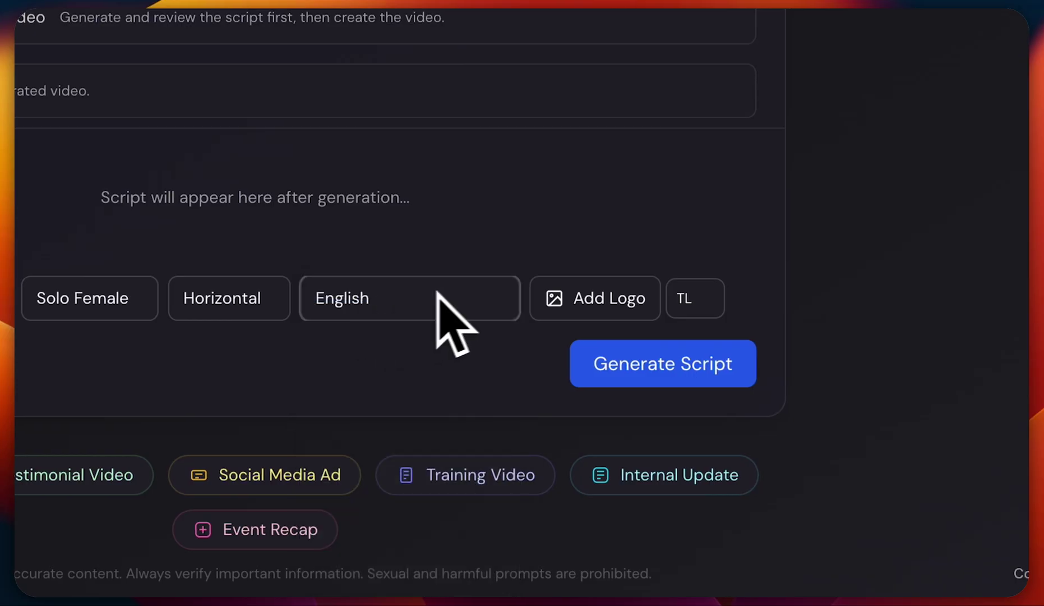
{"action": "left_click", "coordinate": [659, 356]}
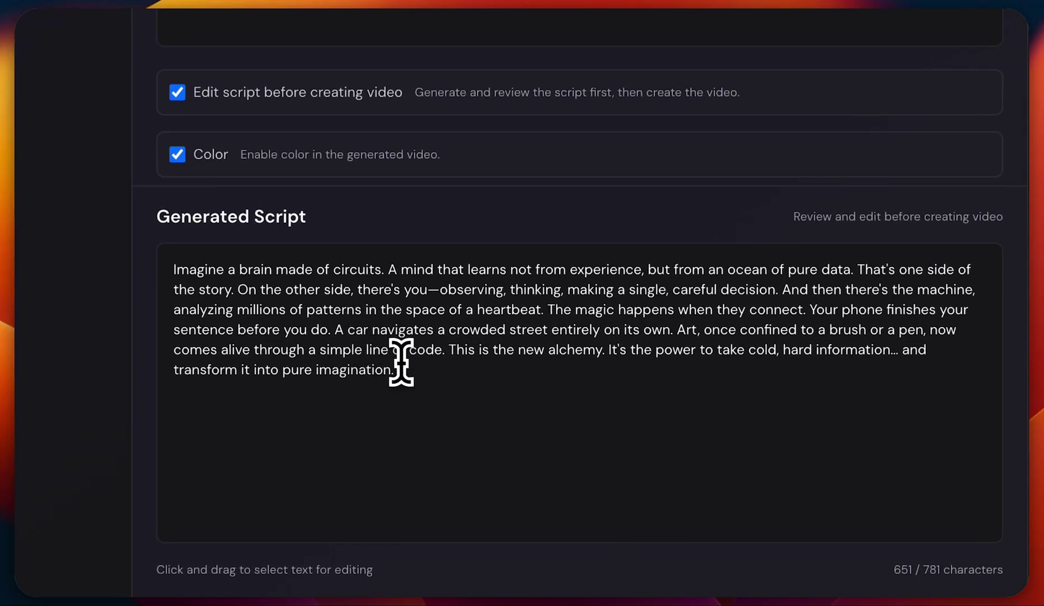
{"action": "left_click", "coordinate": [724, 476]}
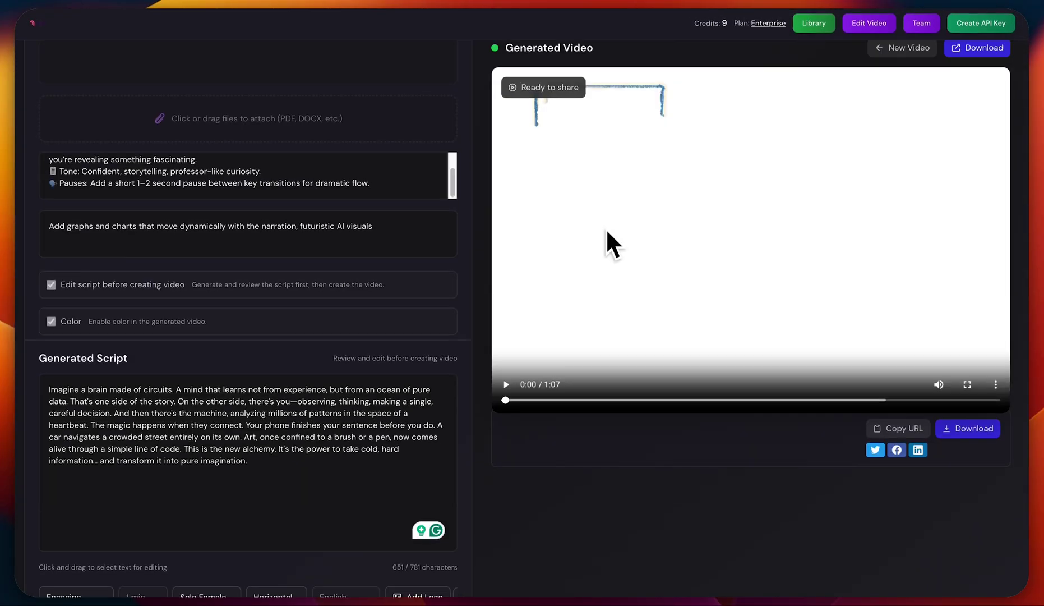
Step: Play the generated AI explainer video in the preview
{"action": "scroll", "coordinate": [607, 231], "scroll_direction": "up", "scroll_amount": 1}
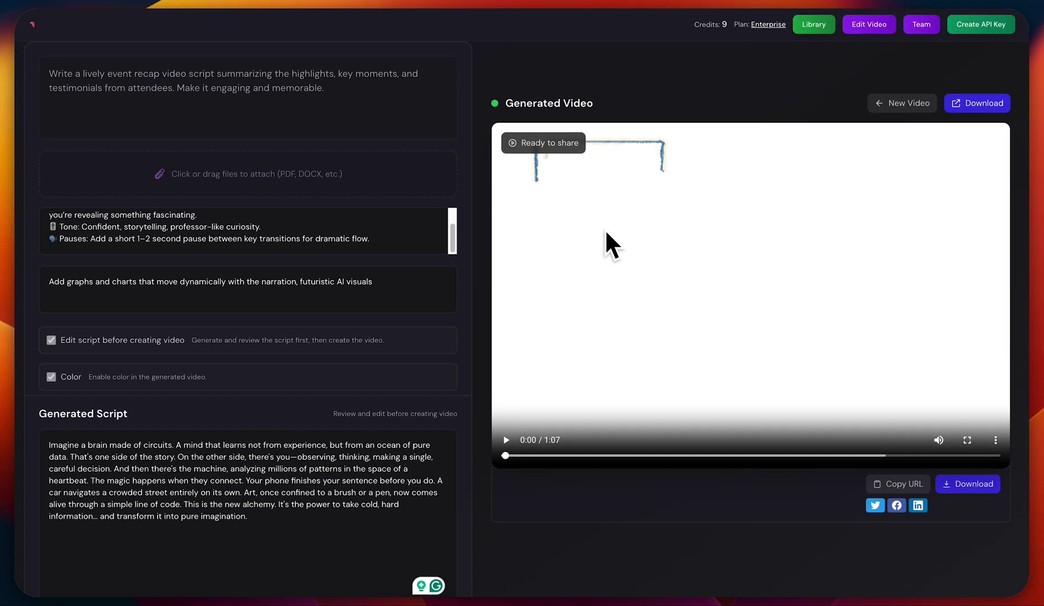
{"action": "left_click", "coordinate": [505, 441]}
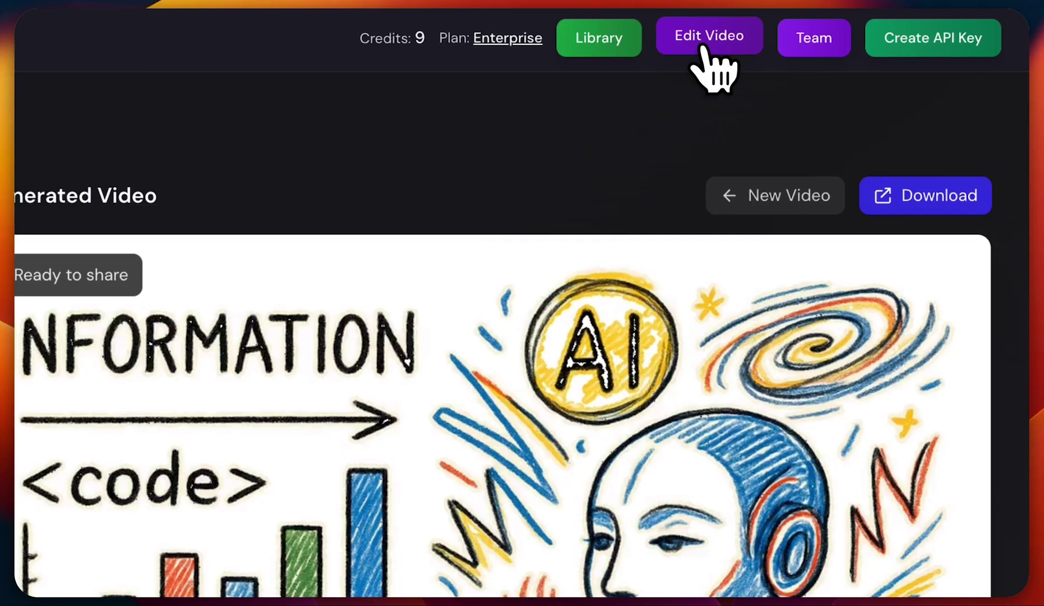
Step: Browse the AI explainer's clips and open Clip 1's edit description
{"action": "left_click", "coordinate": [323, 277]}
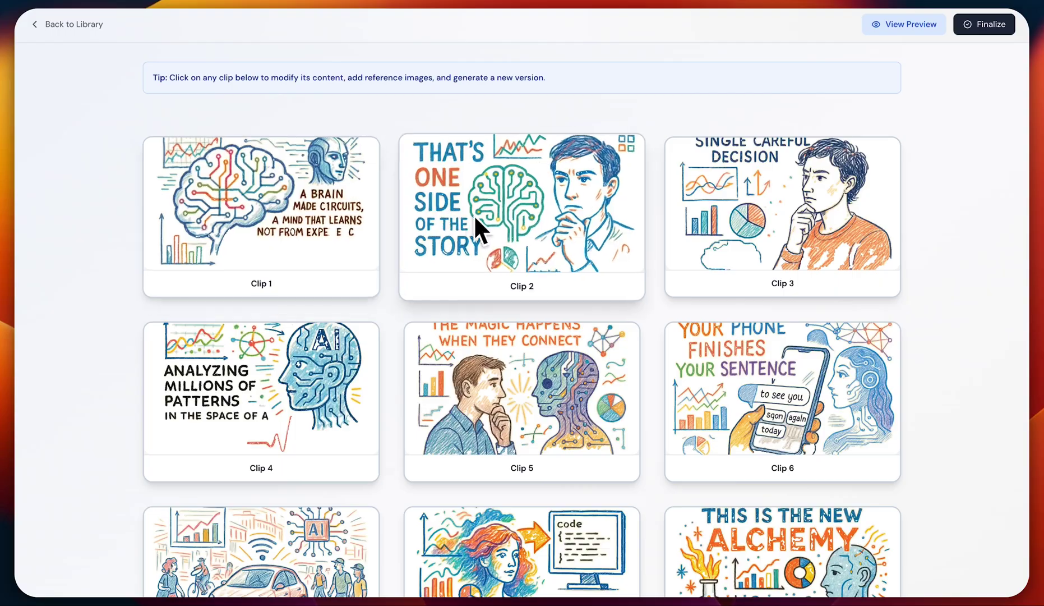
{"action": "scroll", "coordinate": [583, 359], "scroll_direction": "down", "scroll_amount": 5}
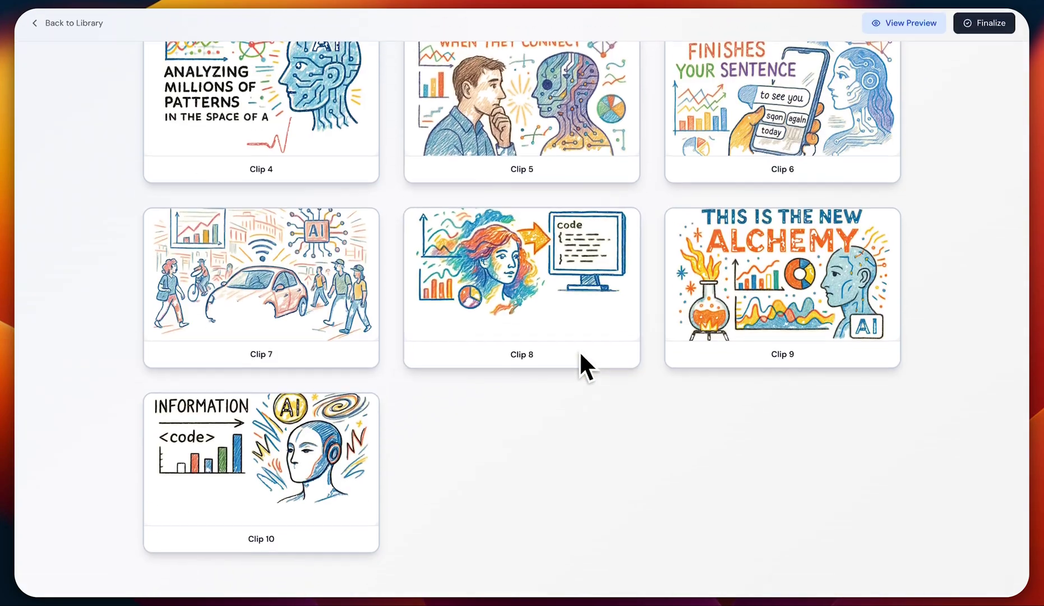
{"action": "scroll", "coordinate": [580, 353], "scroll_direction": "up", "scroll_amount": 5}
{"action": "left_click", "coordinate": [269, 219]}
{"action": "left_click", "coordinate": [374, 359]}
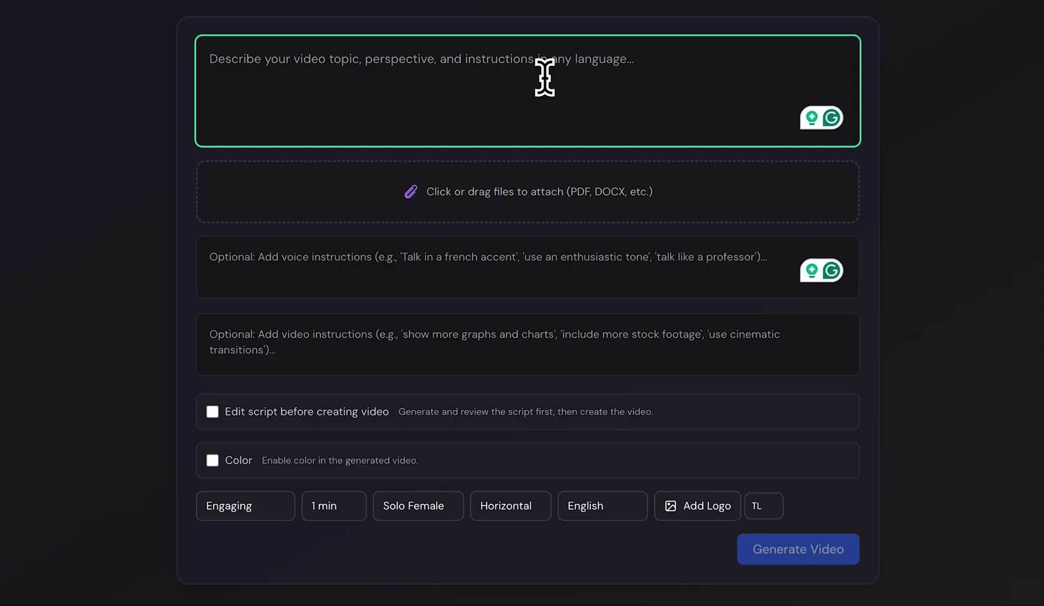
Step: Paste the compounding-interest script, the bulleted voice brief and the six-item video instructions
{"action": "key", "text": "ctrl+v"}
{"action": "left_click", "coordinate": [478, 264]}
{"action": "key", "text": "ctrl+v"}
{"action": "left_click", "coordinate": [434, 335]}
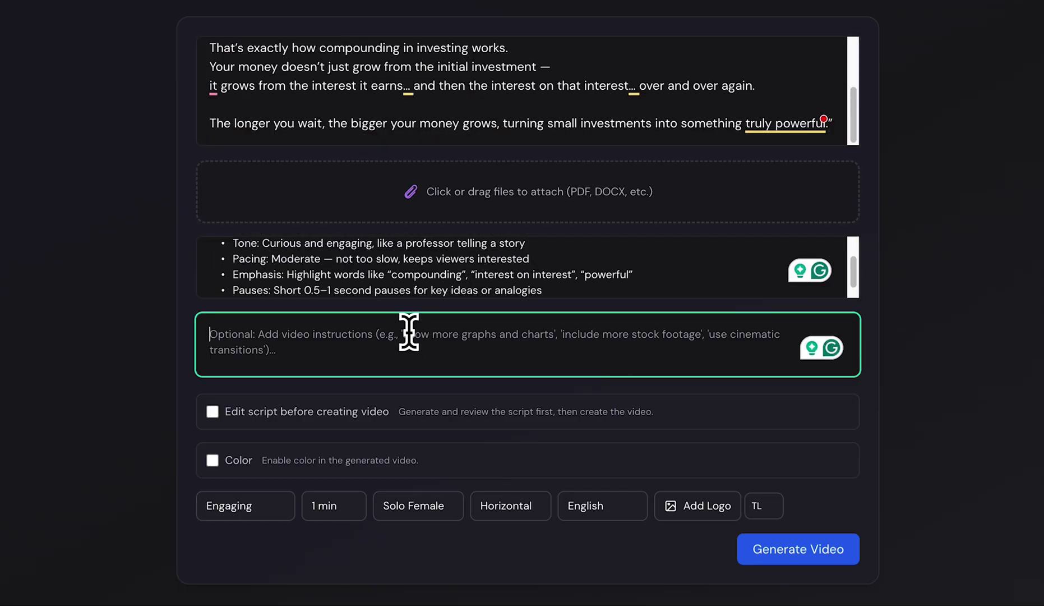
{"action": "key", "text": "ctrl+v"}
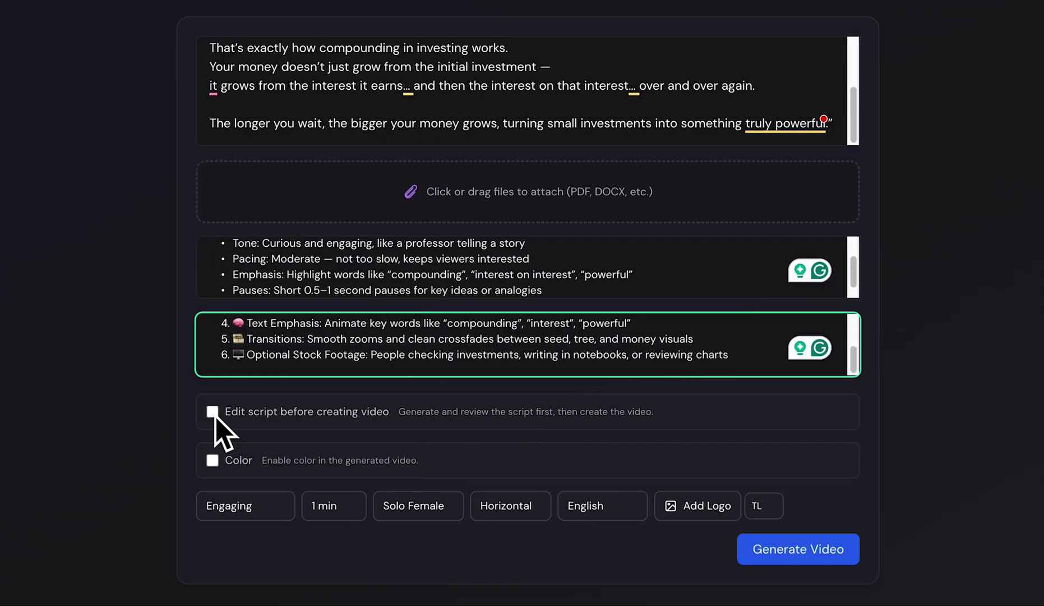
Step: Enable script review, set Inspirational style and 2 min, then generate the script and create the video
{"action": "left_click", "coordinate": [212, 412]}
{"action": "scroll", "coordinate": [219, 429], "scroll_direction": "down", "scroll_amount": 1}
{"action": "left_click", "coordinate": [240, 530]}
{"action": "left_click", "coordinate": [239, 561]}
{"action": "left_click", "coordinate": [328, 530]}
{"action": "left_click", "coordinate": [326, 506]}
{"action": "left_click", "coordinate": [774, 573]}
{"action": "scroll", "coordinate": [841, 314], "scroll_direction": "down", "scroll_amount": 5}
{"action": "left_click", "coordinate": [879, 397]}
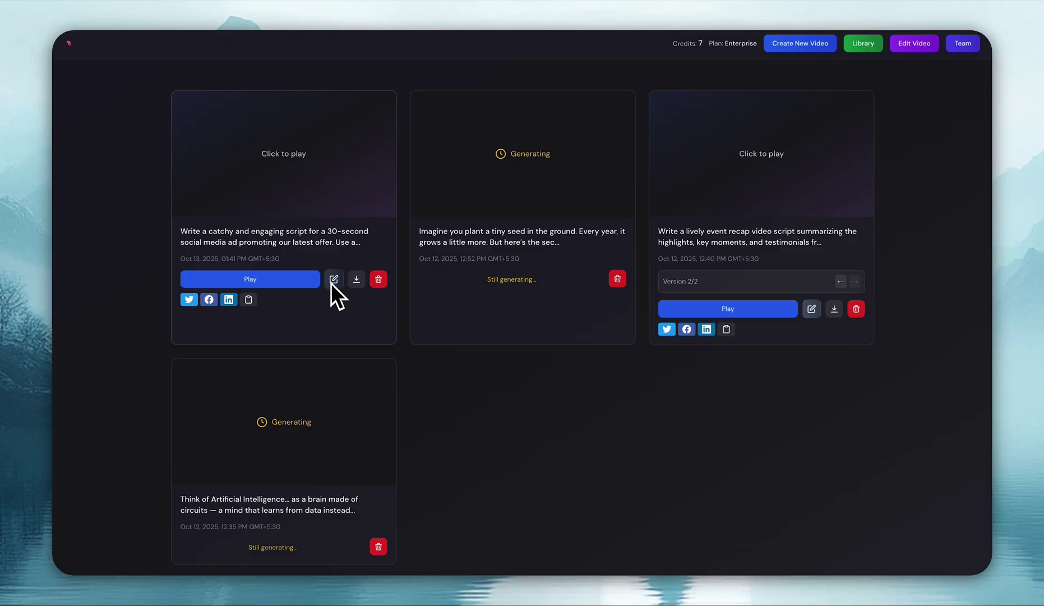
Step: Re-animate Clip 14 to show a graph and chart explaining compounding
{"action": "left_click", "coordinate": [331, 282]}
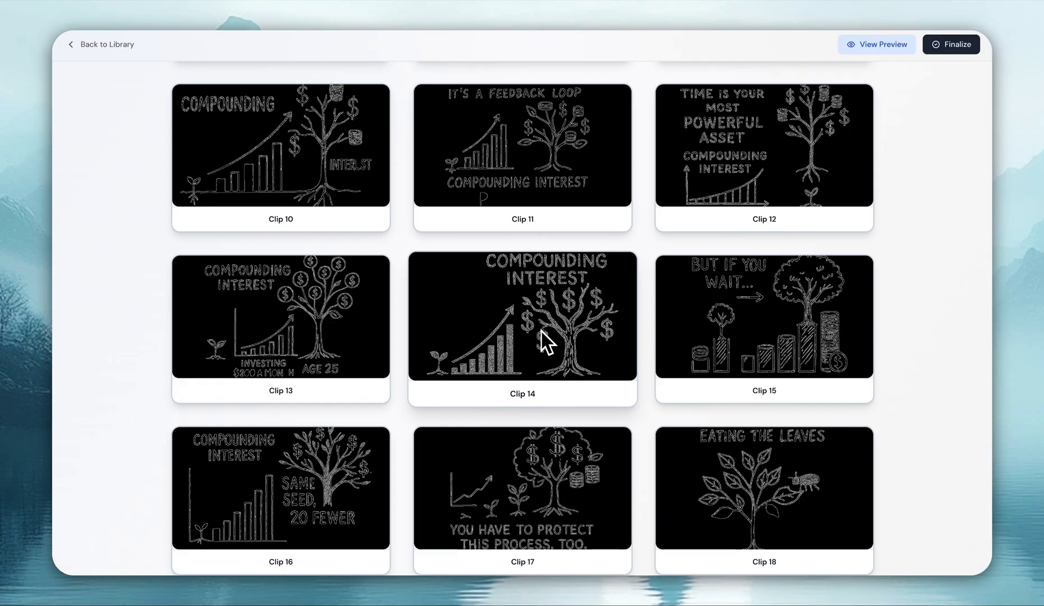
{"action": "left_click", "coordinate": [314, 382]}
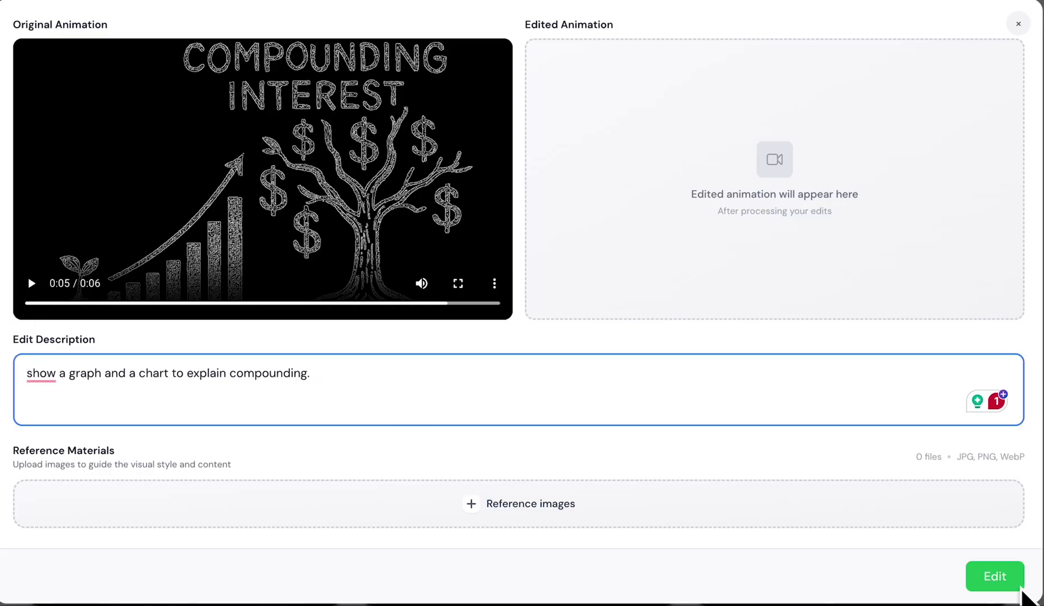
{"action": "left_click", "coordinate": [998, 587]}
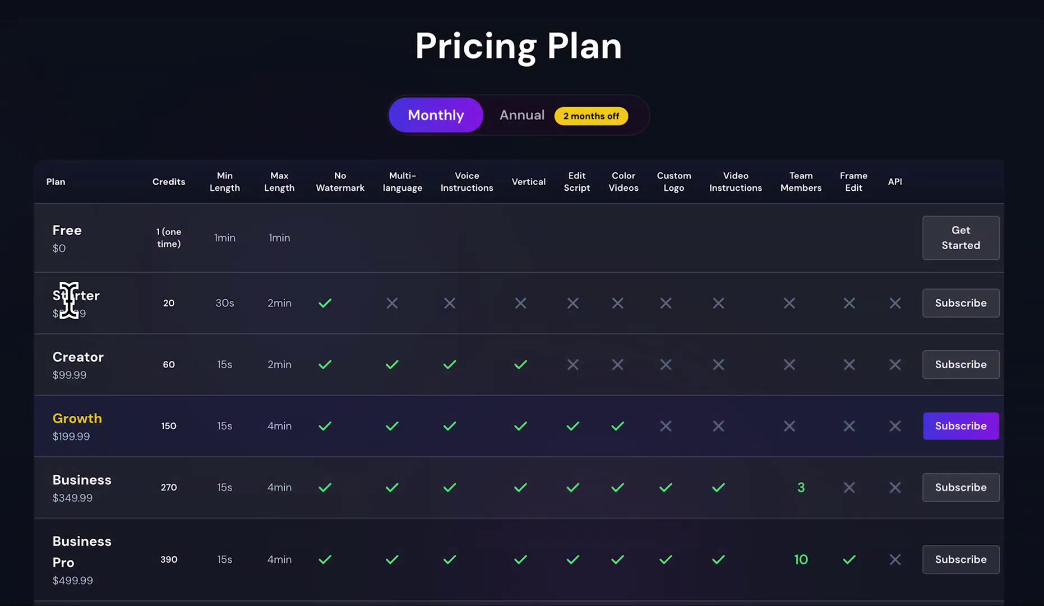
{"action": "double_click", "coordinate": [67, 311]}
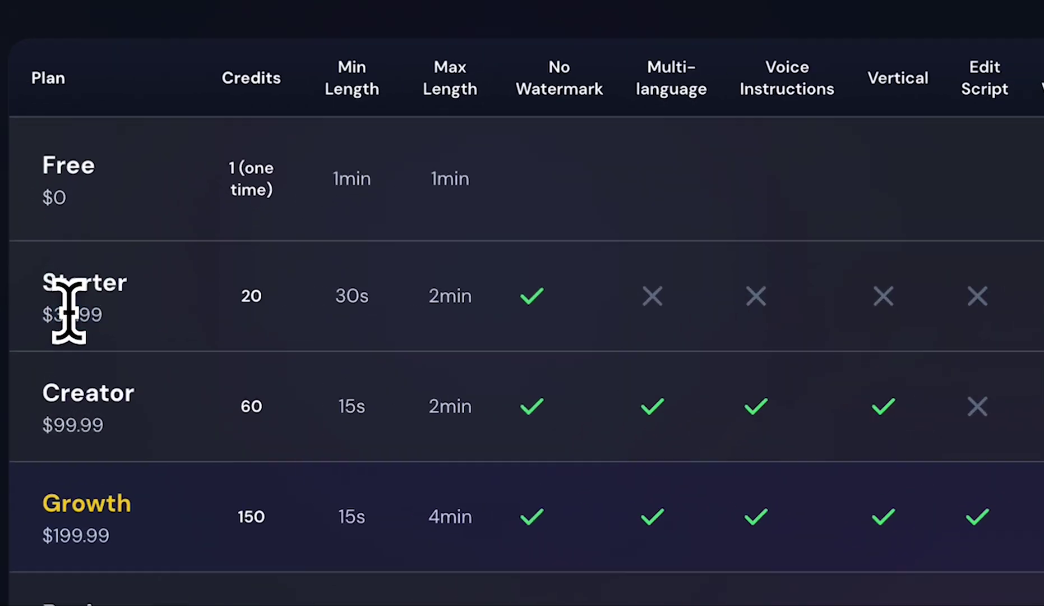